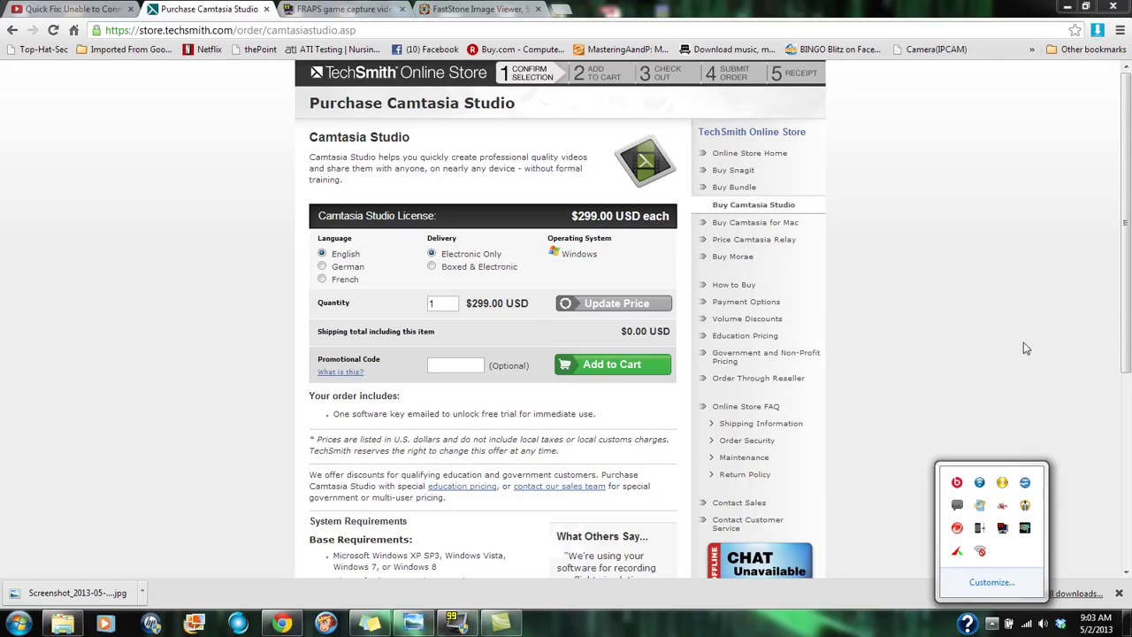
Switch to Camtasia Studio and look over its audio enhancement settings and the list of additional editing tools.
{"action": "left_click", "coordinate": [1128, 254]}
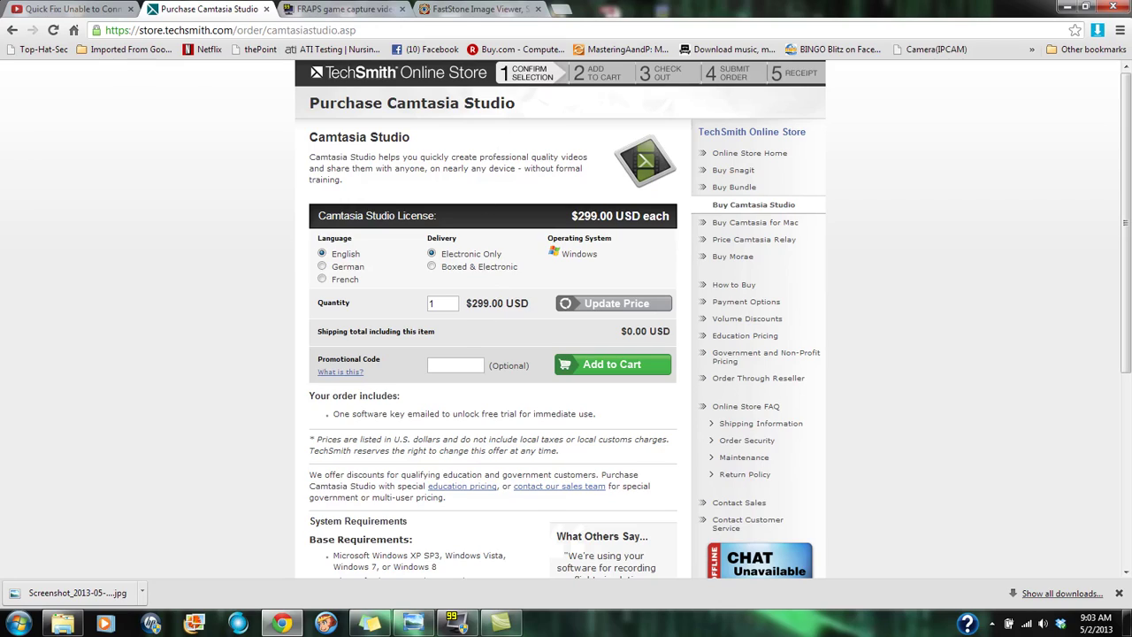
{"action": "left_click", "coordinate": [501, 622]}
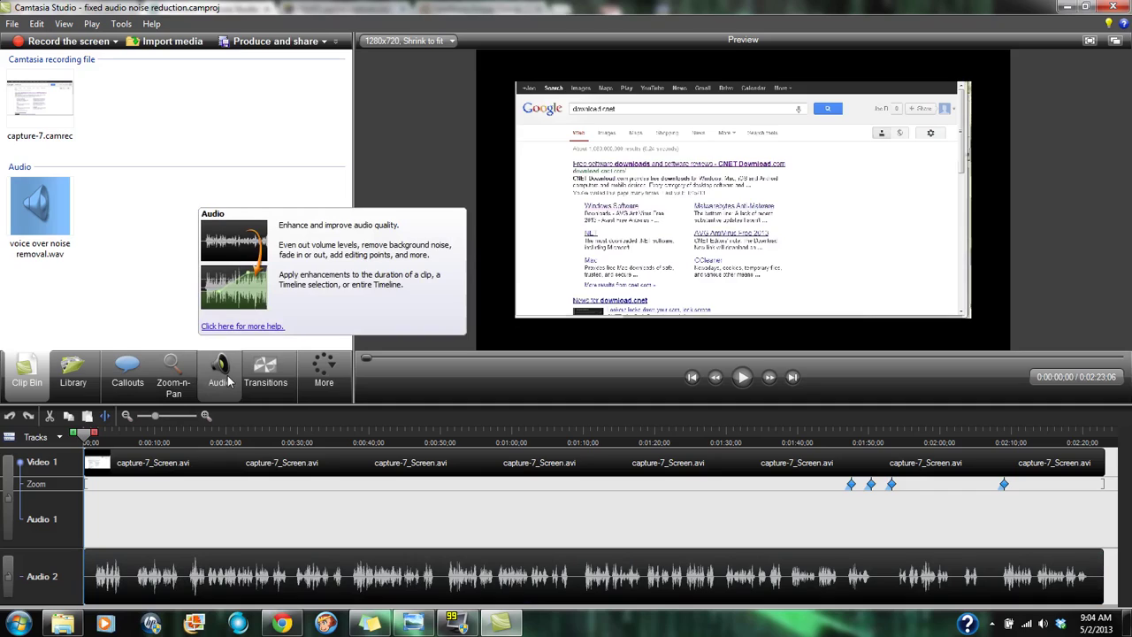
{"action": "left_click", "coordinate": [219, 375]}
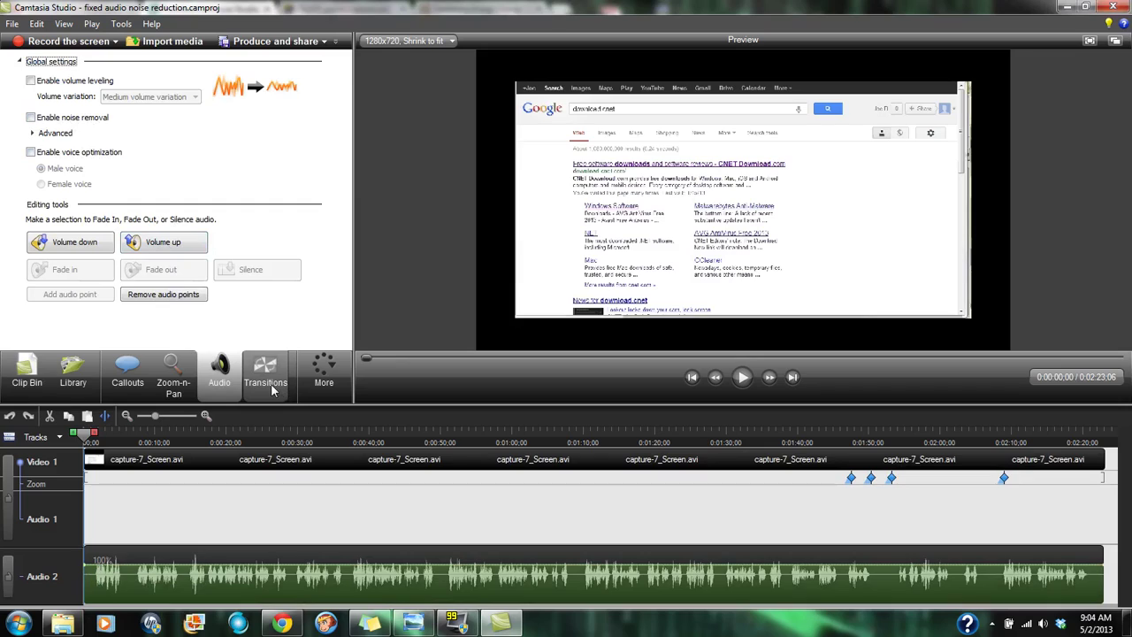
{"action": "left_click", "coordinate": [336, 384]}
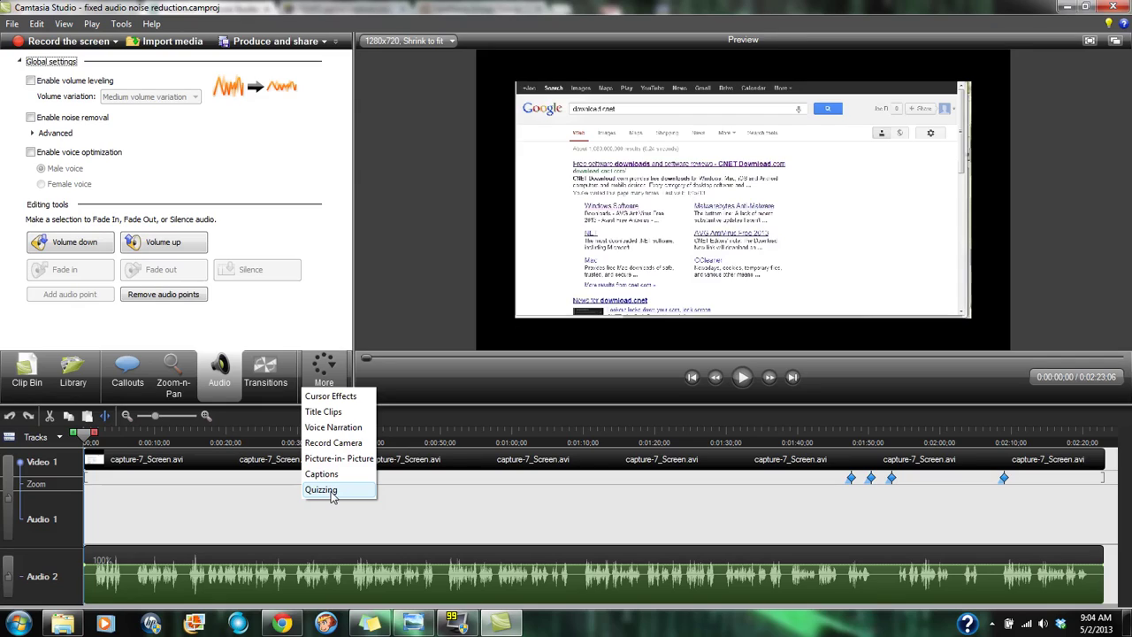
Switch back to Chrome, view the Fraps purchase page and open the license order page on the FastStone site.
{"action": "left_click", "coordinate": [416, 625]}
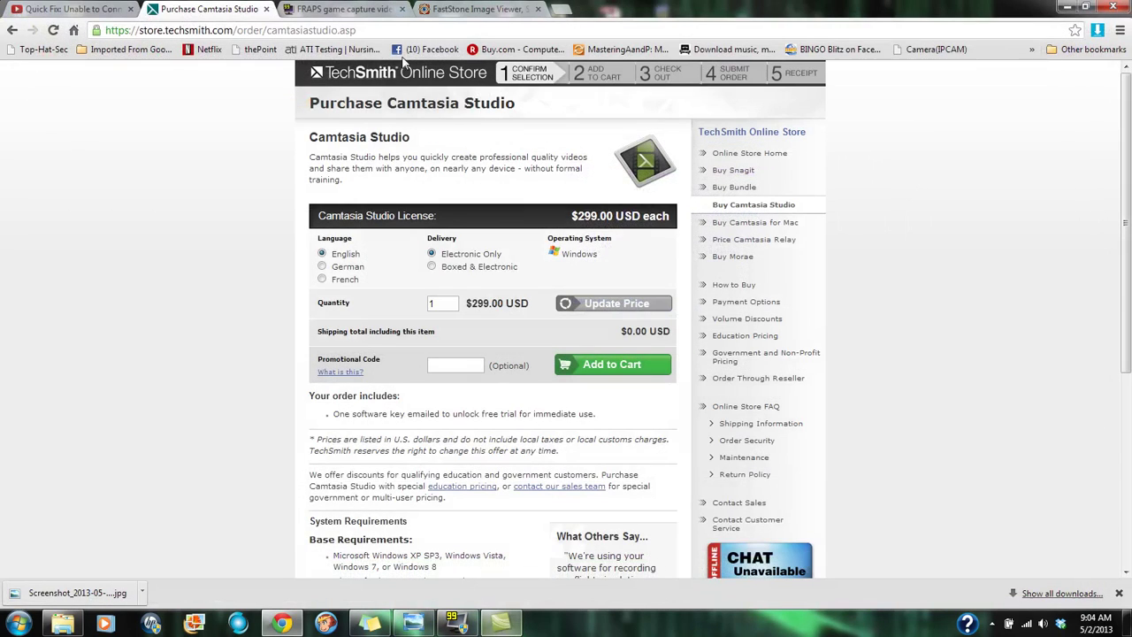
{"action": "left_click", "coordinate": [346, 10]}
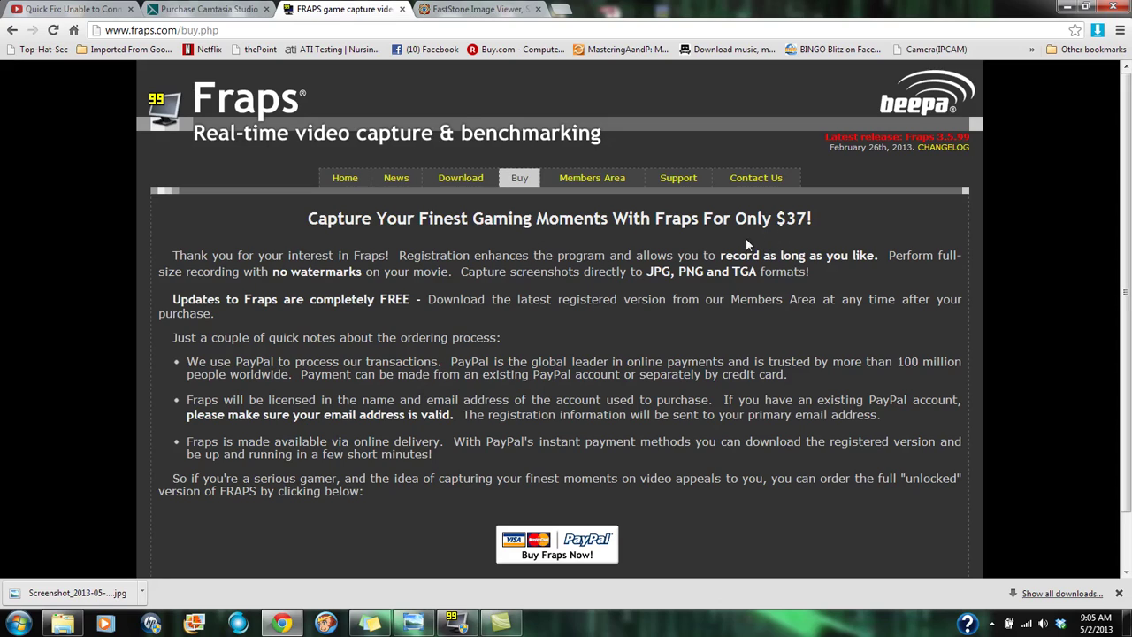
{"action": "left_click", "coordinate": [485, 10]}
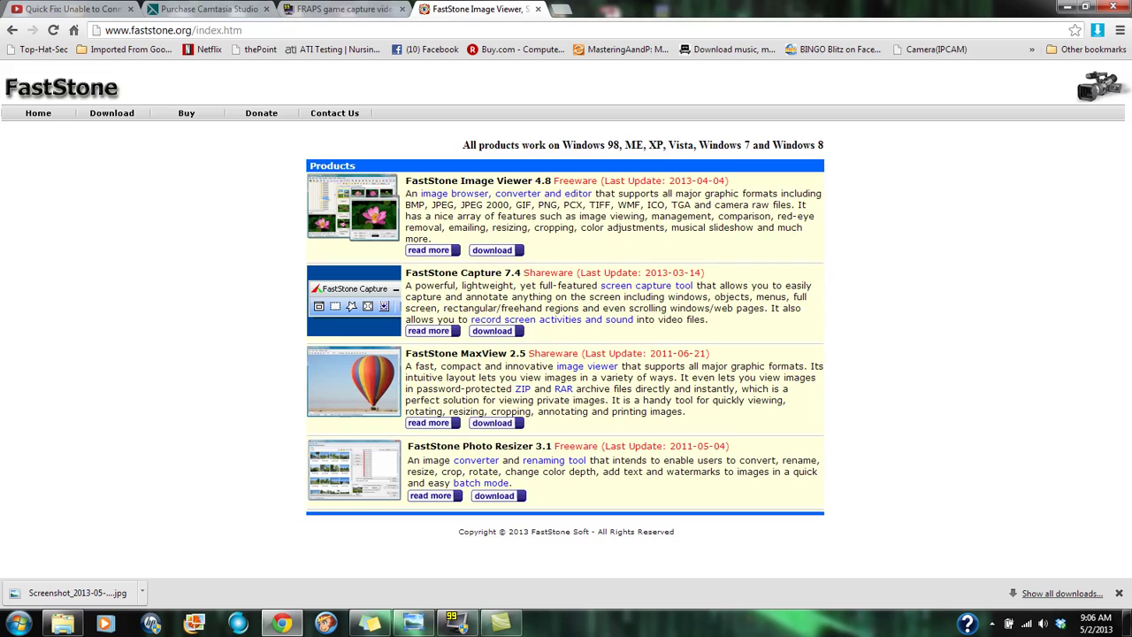
{"action": "left_click", "coordinate": [187, 115]}
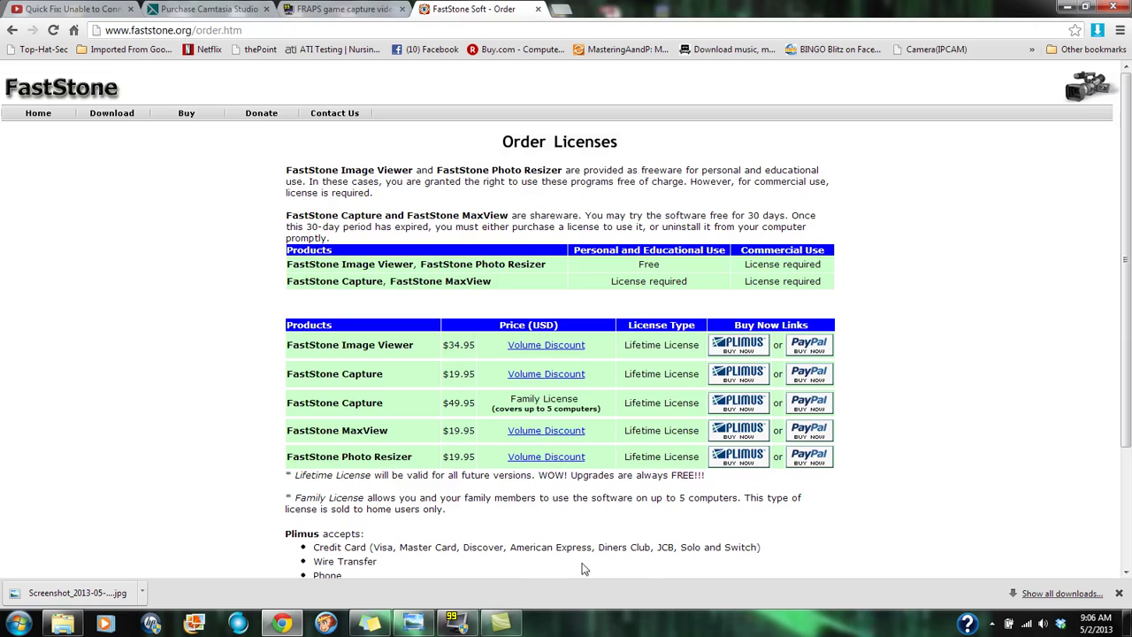
Switch to Fraps to review its movie capture settings, and minimize its window.
{"action": "left_click", "coordinate": [458, 626]}
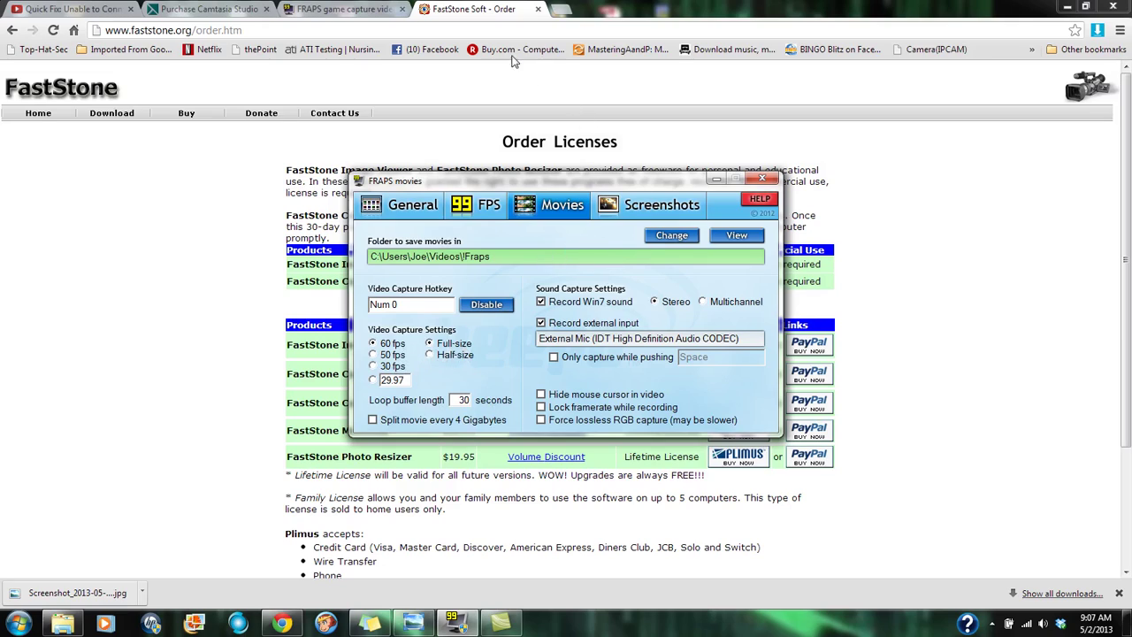
{"action": "left_click", "coordinate": [715, 179]}
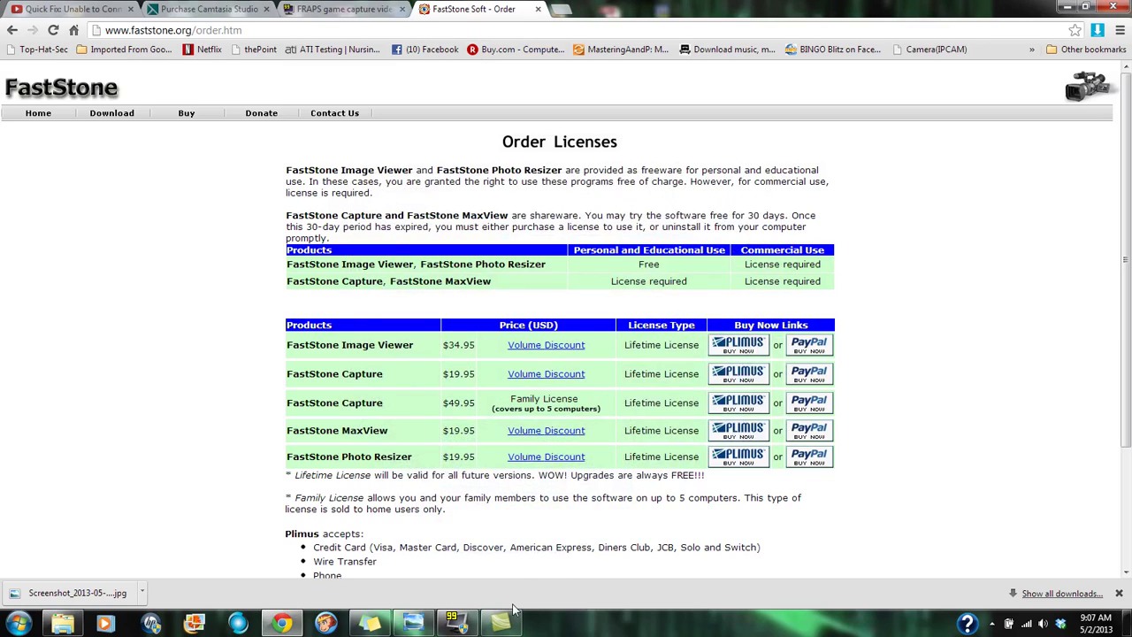
Bring up FastStone Capture from the system tray and move its floating toolbar to the blank area beside the Order Licenses heading.
{"action": "left_click", "coordinate": [991, 623]}
{"action": "left_click", "coordinate": [958, 551]}
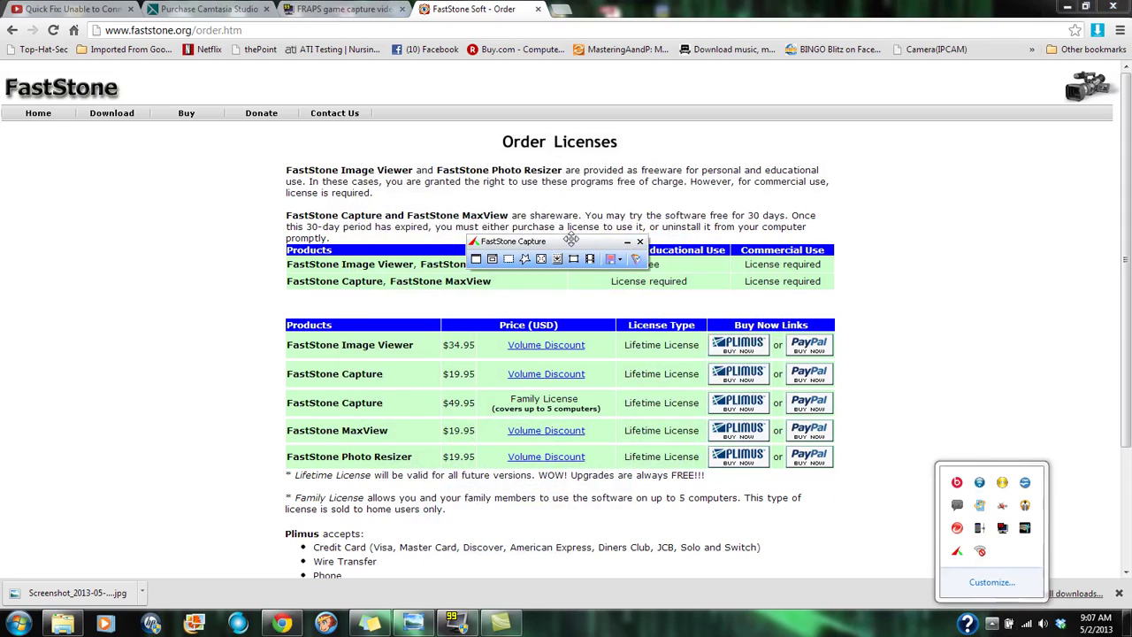
{"action": "left_click_drag", "start_coordinate": [572, 244], "coordinate": [879, 97]}
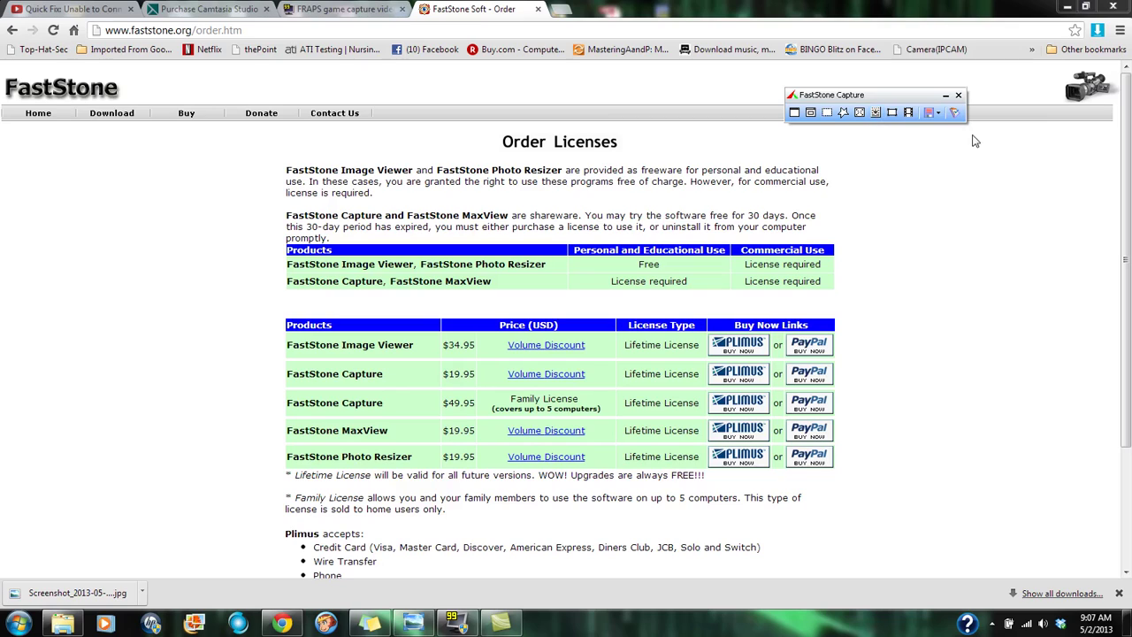
Look through the full length of the FastStone Order Licenses page.
{"action": "mouse_move", "coordinate": [1127, 164]}
{"action": "left_mouse_down"}
{"action": "mouse_move", "coordinate": [1128, 292]}
{"action": "mouse_move", "coordinate": [1128, 164]}
{"action": "left_mouse_up"}
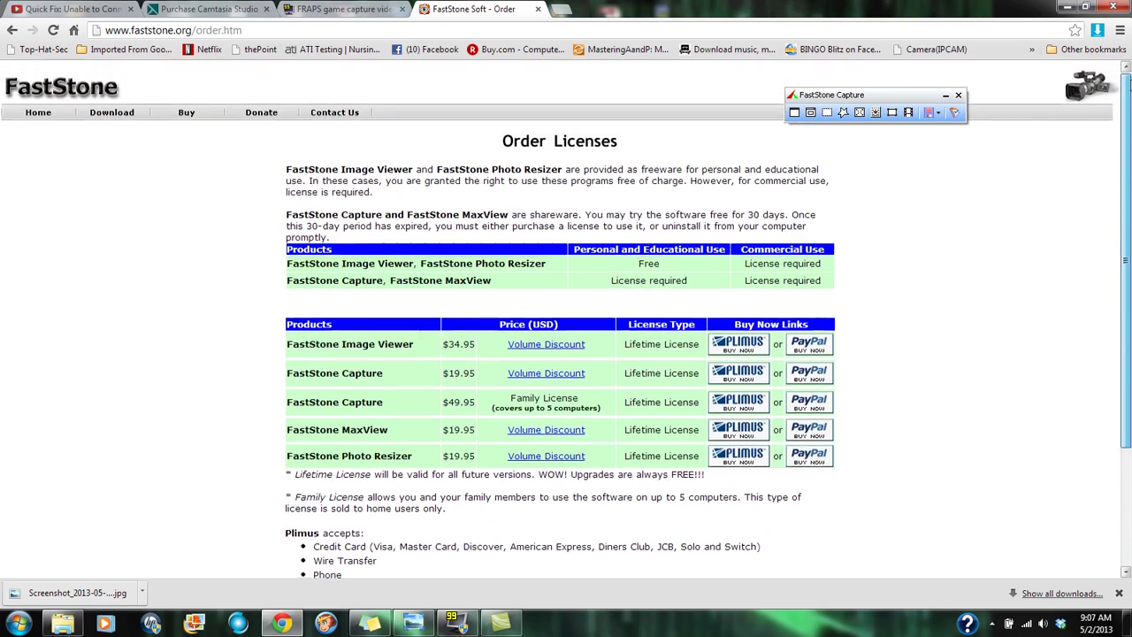
{"action": "left_click", "coordinate": [876, 115]}
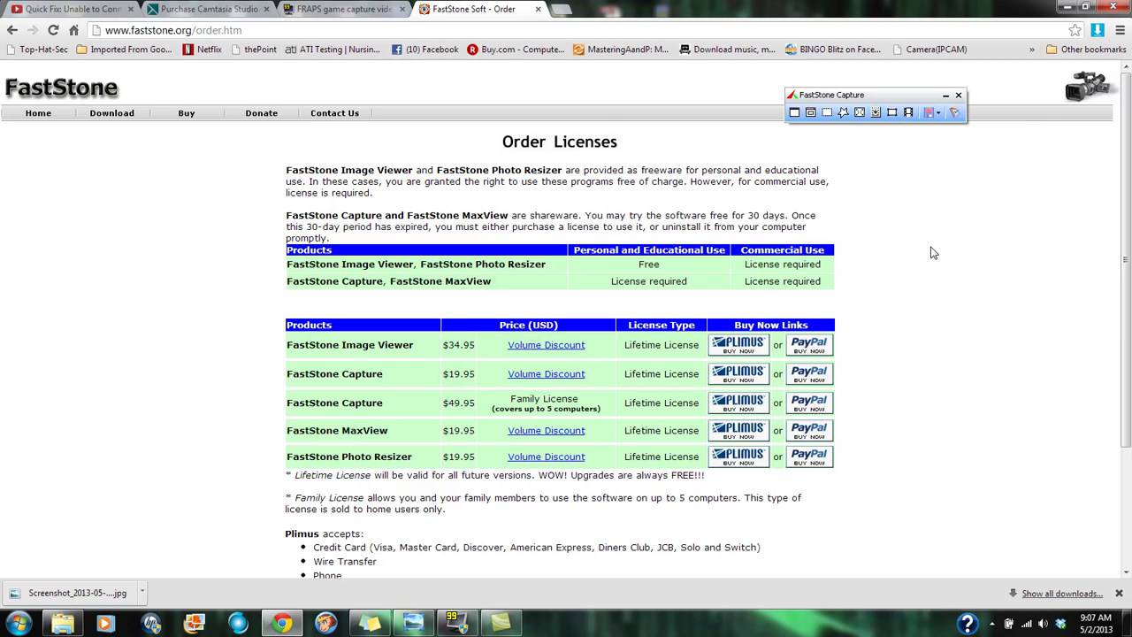
{"action": "left_click_drag", "start_coordinate": [1126, 246], "coordinate": [1126, 378]}
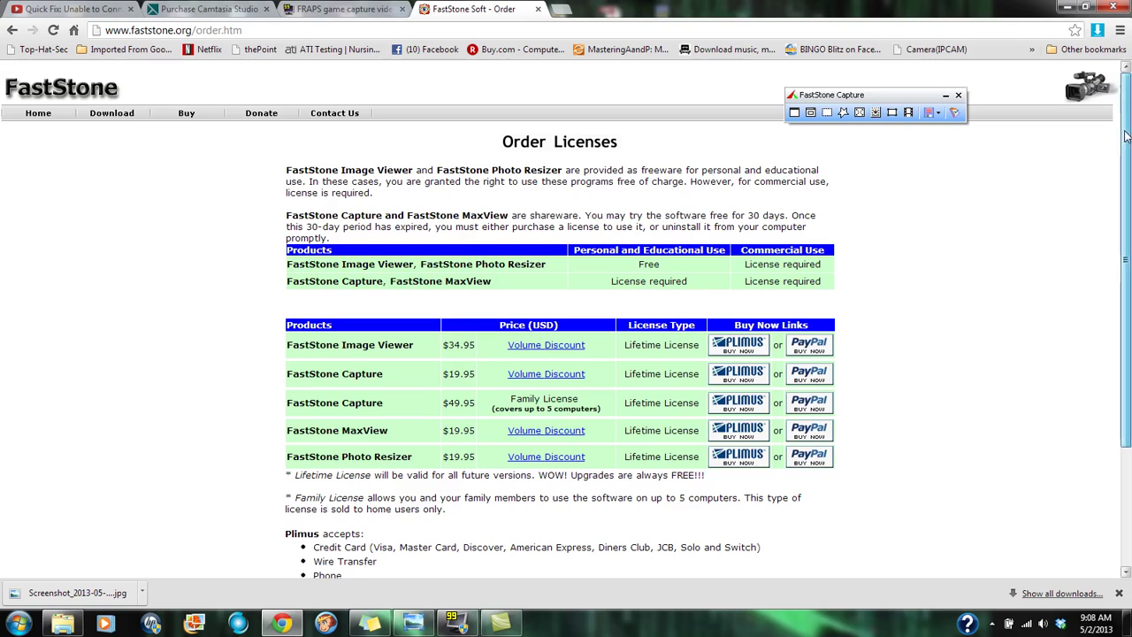
{"action": "scroll", "coordinate": [1118, 261], "scroll_direction": "down", "scroll_amount": 2}
{"action": "scroll", "coordinate": [1118, 261], "scroll_direction": "down", "scroll_amount": 1}
{"action": "scroll", "coordinate": [1117, 261], "scroll_direction": "up", "scroll_amount": 3}
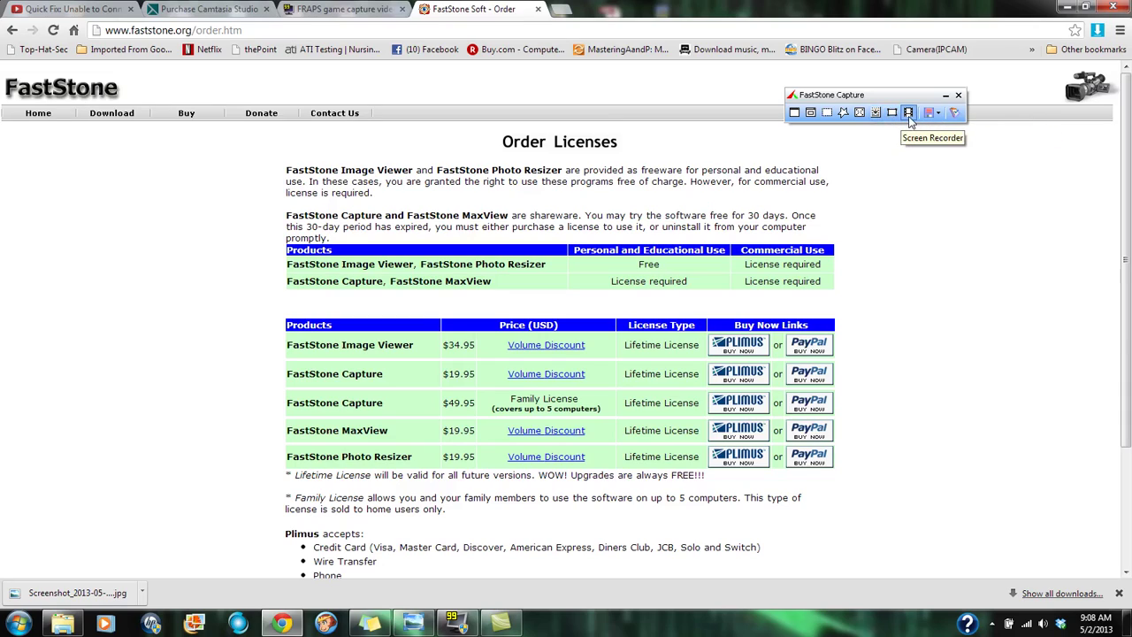
Open the Screen Recorder and mark a rectangular recording area of about 784 x 496 around the license tables, cancelling before recording starts.
{"action": "left_click", "coordinate": [909, 115]}
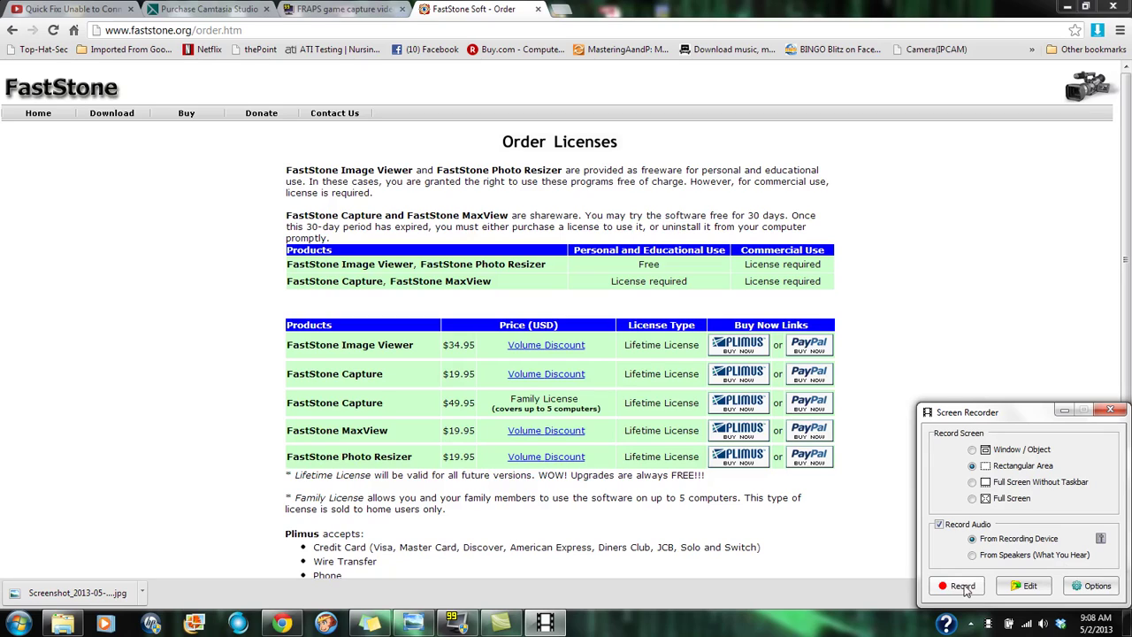
{"action": "left_click", "coordinate": [963, 586]}
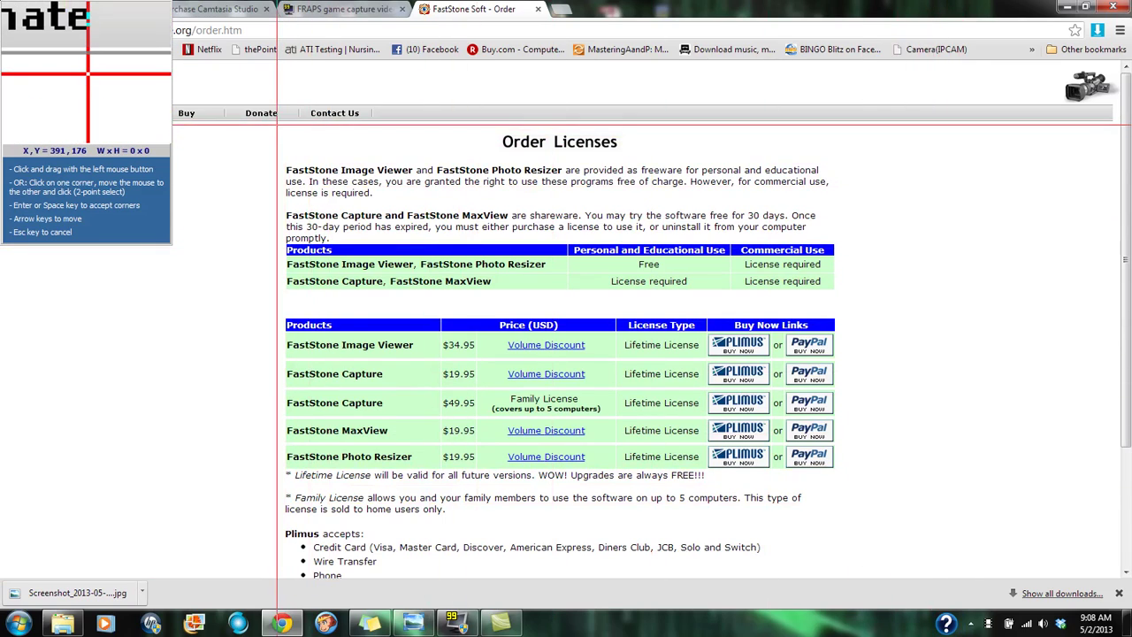
{"action": "left_click_drag", "start_coordinate": [283, 124], "coordinate": [838, 475]}
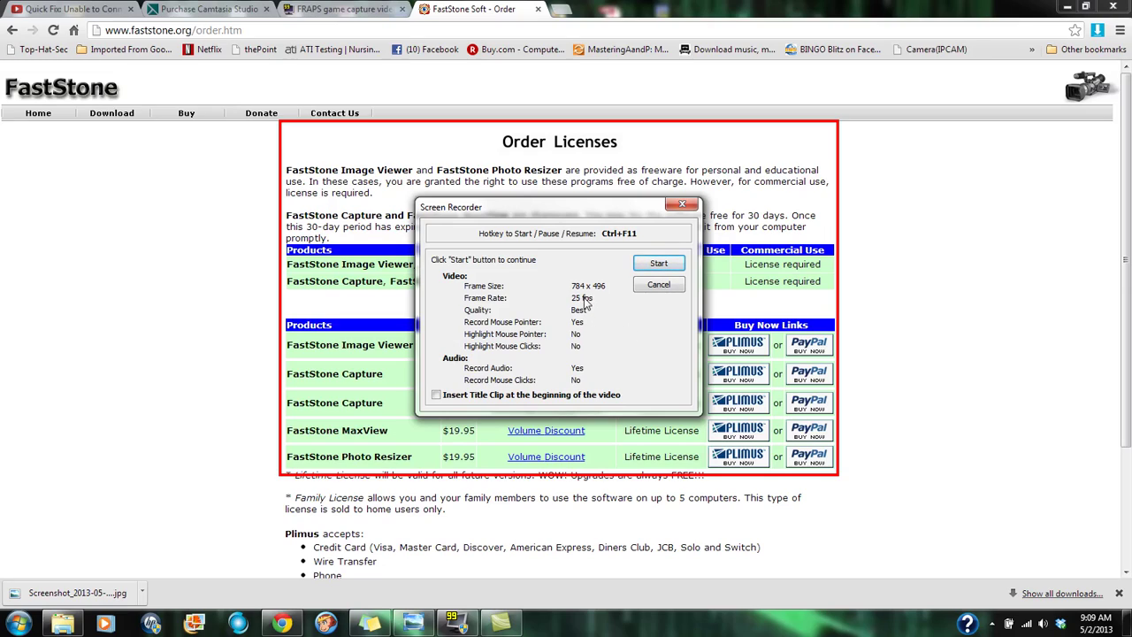
{"action": "left_click", "coordinate": [682, 207]}
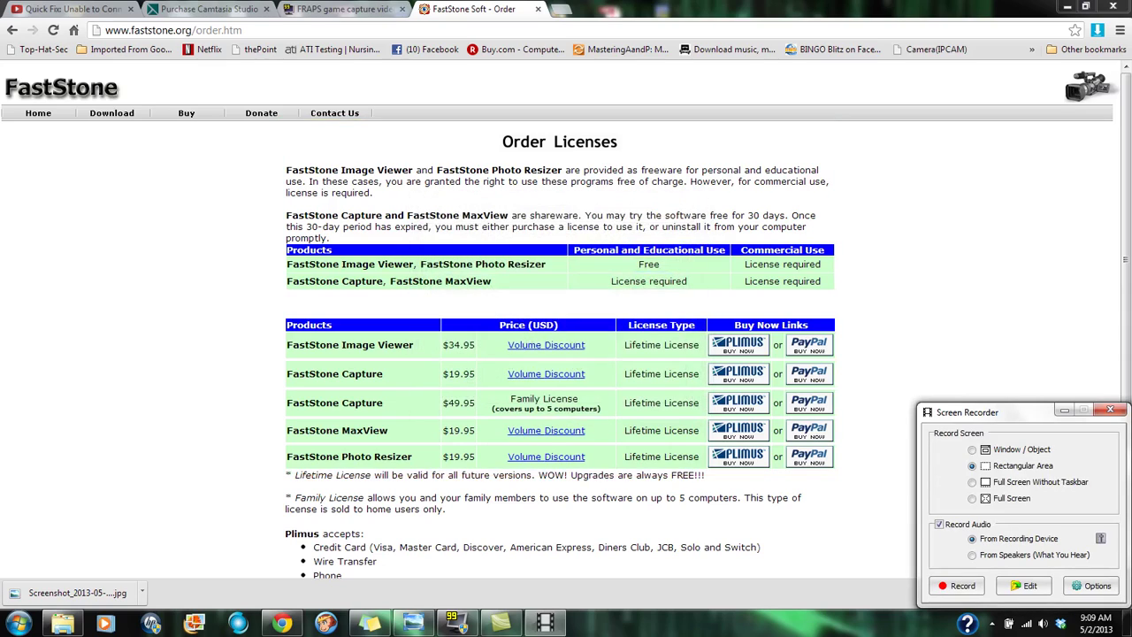
Open the Screen Recorder options and review the video frame rate, quality and mouse click highlighting choices.
{"action": "left_click", "coordinate": [1098, 587]}
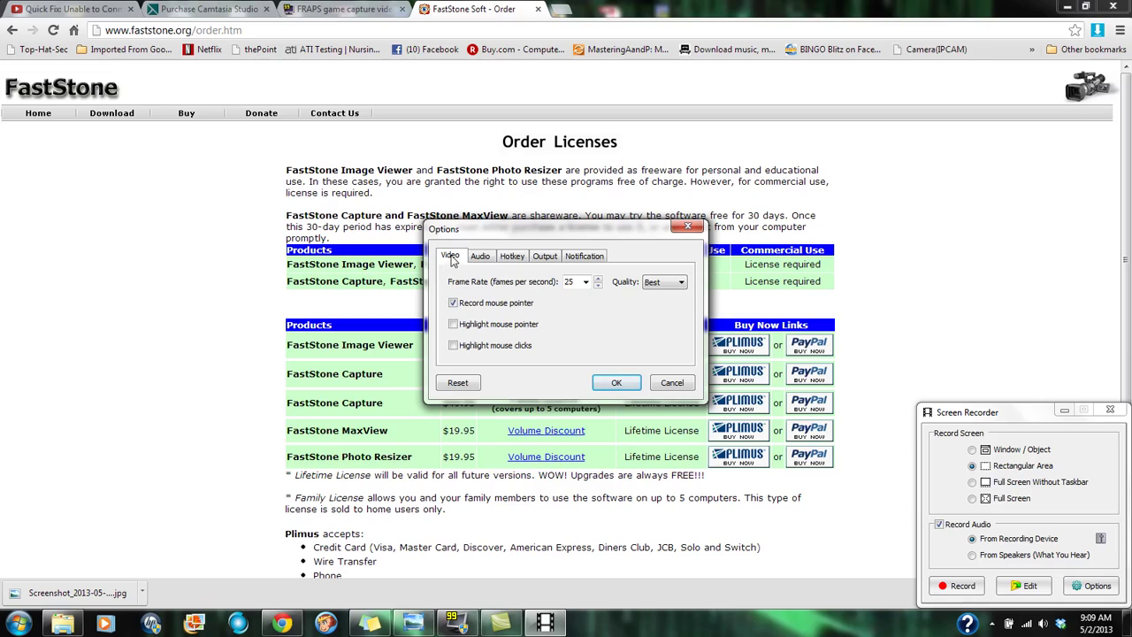
{"action": "left_click", "coordinate": [585, 282]}
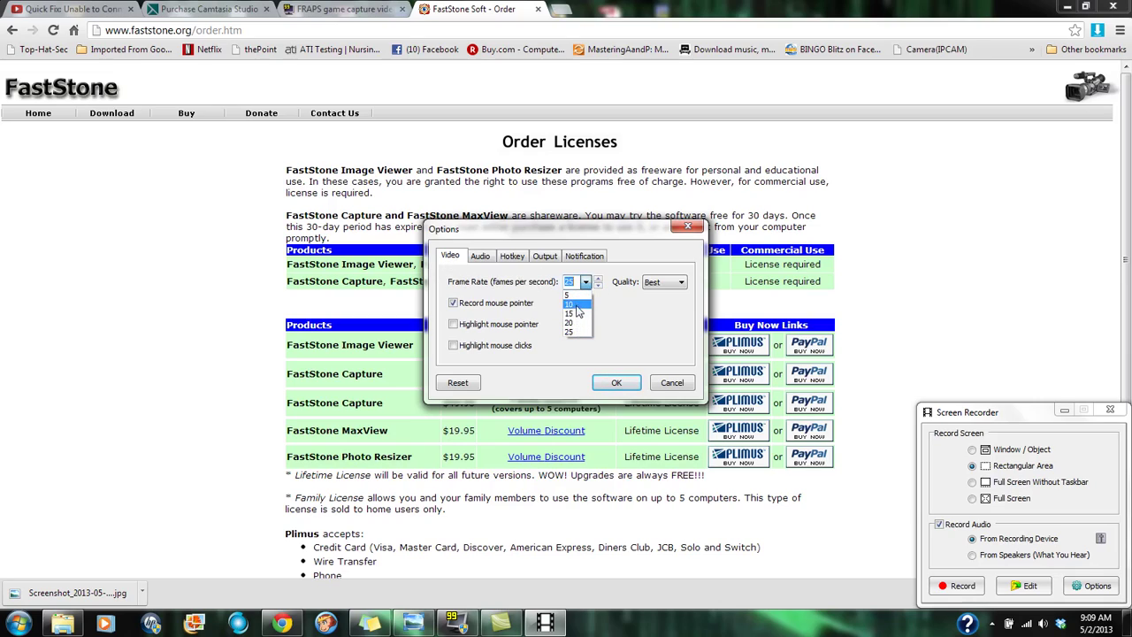
{"action": "left_click", "coordinate": [585, 283]}
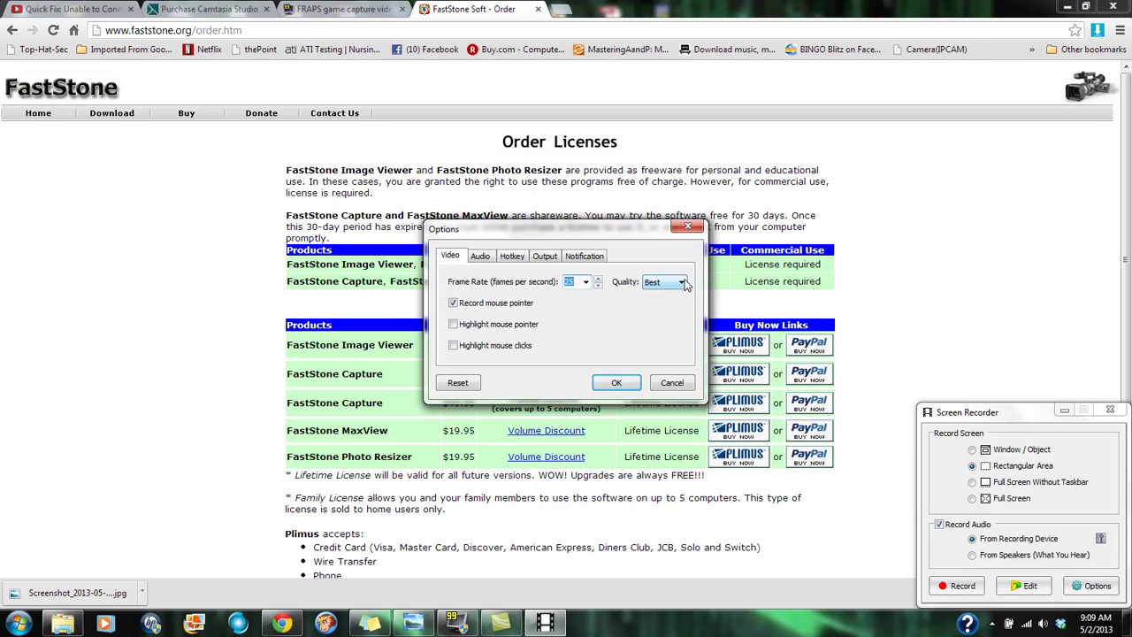
{"action": "left_click", "coordinate": [685, 283]}
{"action": "left_click", "coordinate": [685, 283]}
{"action": "left_click", "coordinate": [455, 347]}
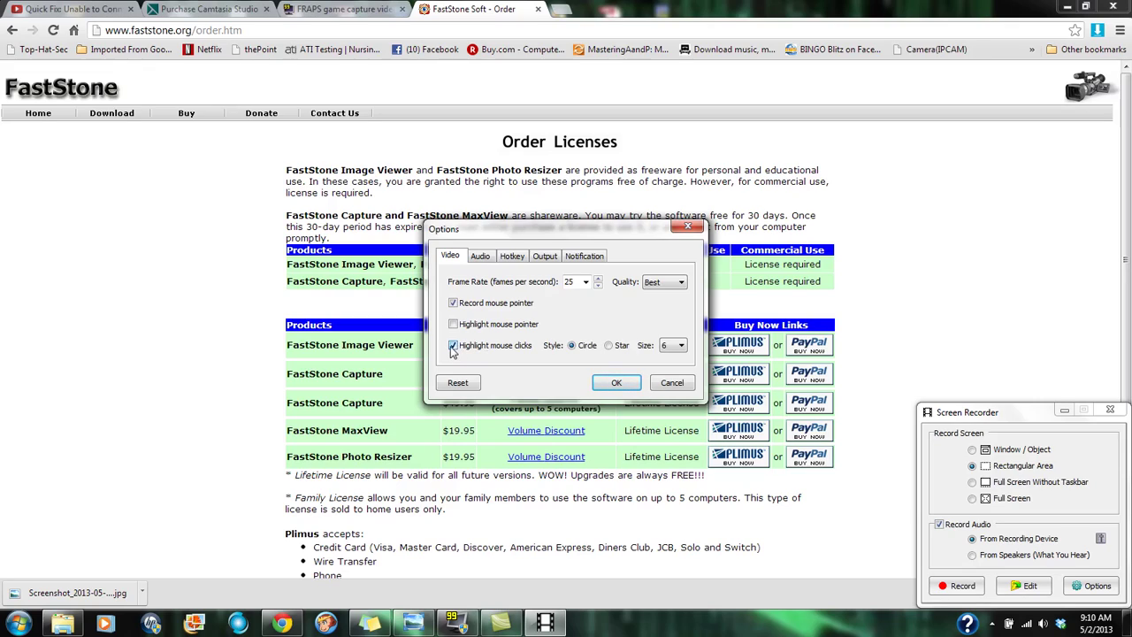
{"action": "left_click", "coordinate": [454, 347]}
Review the recorder's audio options, including mouse click sounds, and accept the options dialog.
{"action": "left_click", "coordinate": [483, 258]}
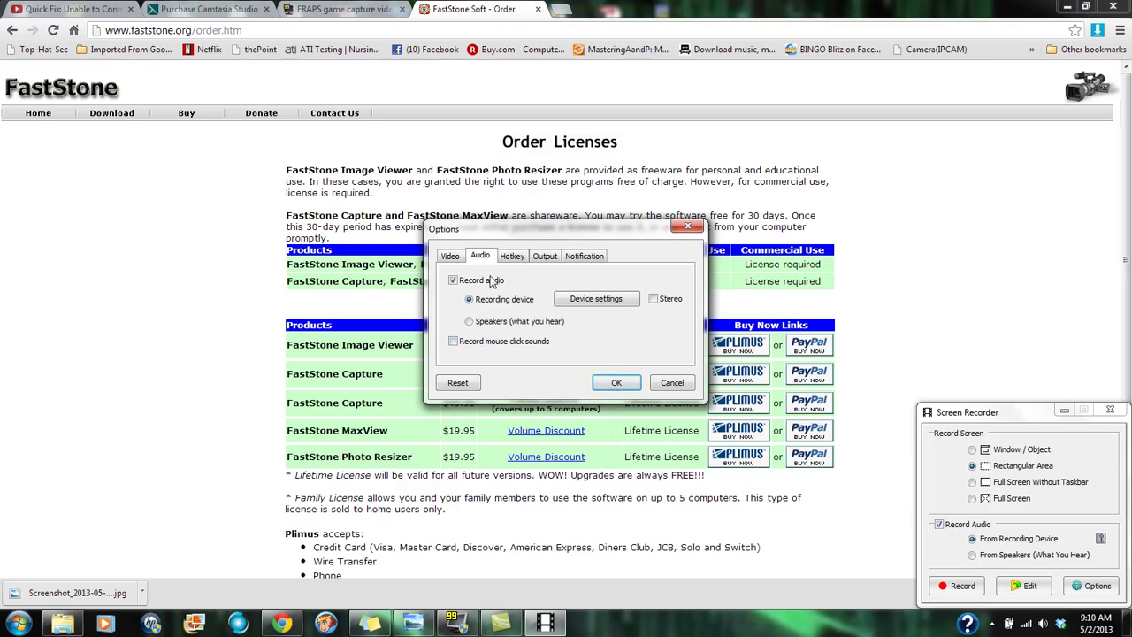
{"action": "left_click", "coordinate": [454, 342]}
{"action": "left_click", "coordinate": [453, 342]}
{"action": "left_click", "coordinate": [617, 385]}
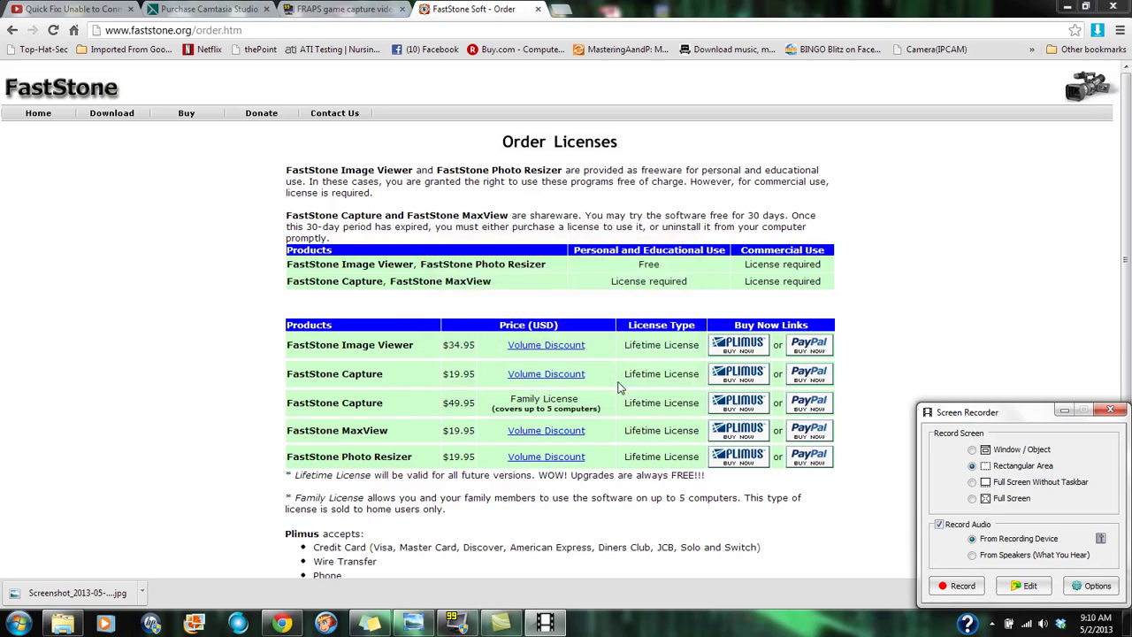